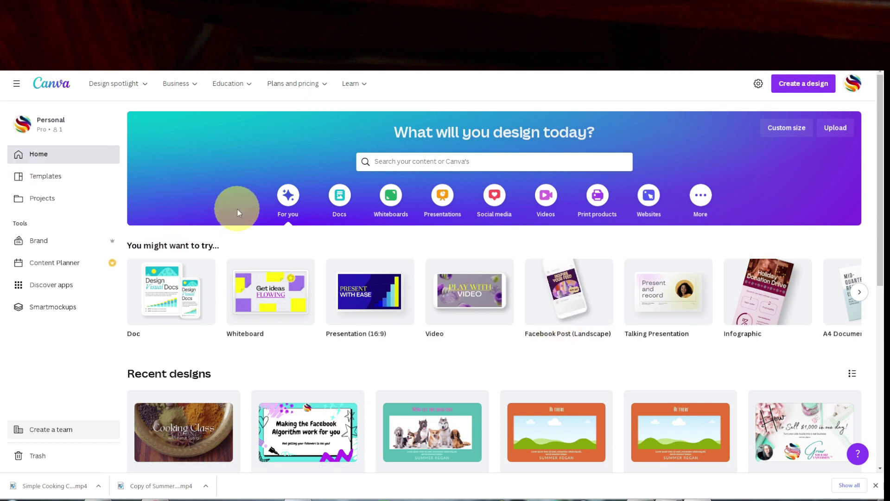
Scroll to Recent designs and open the 'Making the Facebook Algorithm work for you' presentation
scroll(877, 151, "down", 2)
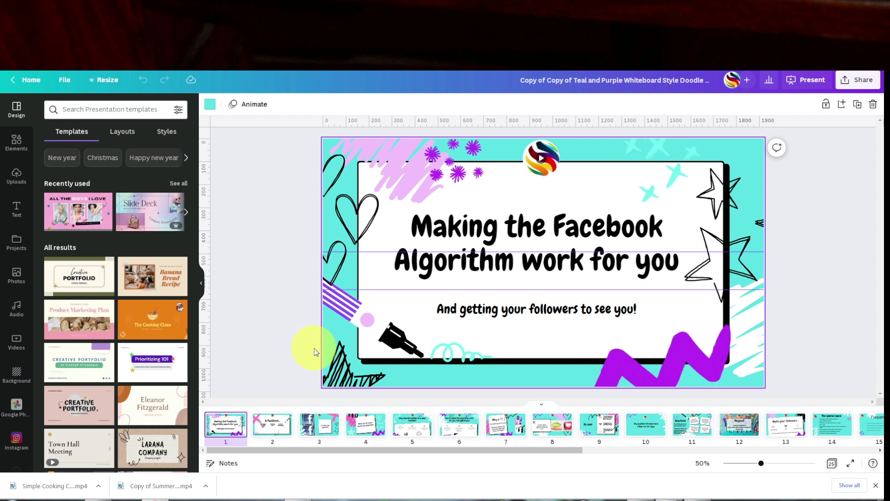
Start Record yourself from Uploads and choose camera-only recording
left_click(17, 181)
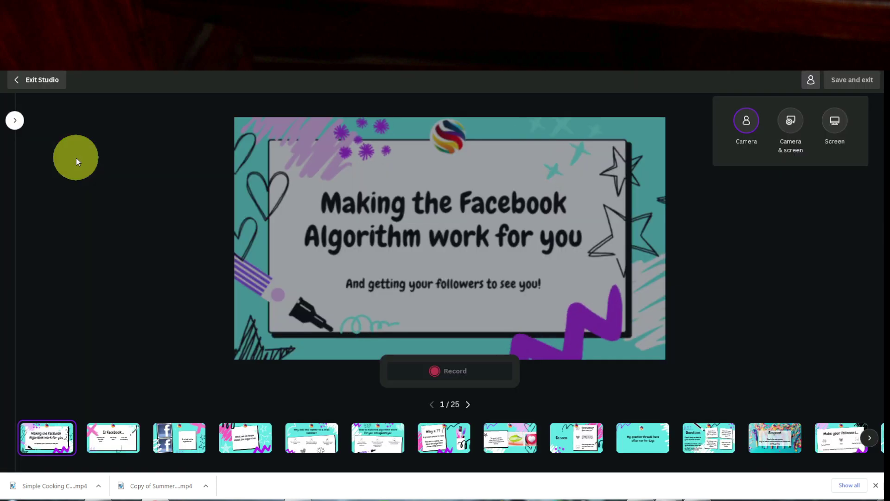
left_click(77, 157)
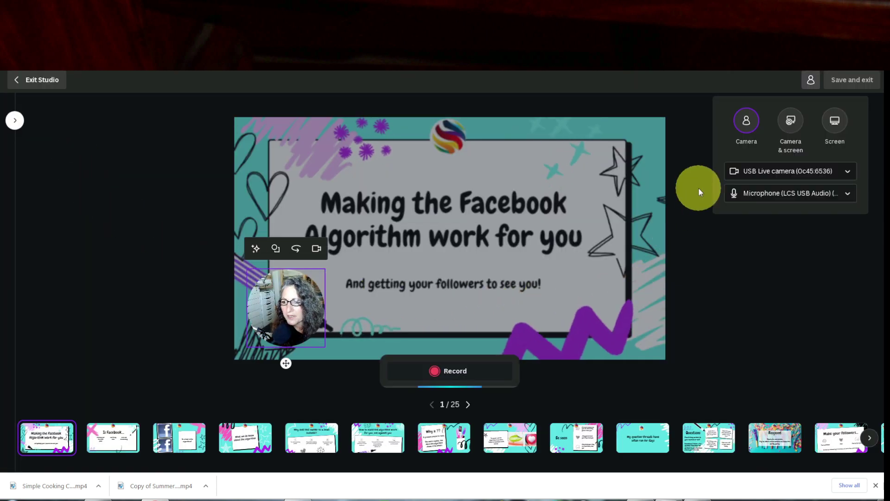
left_click(747, 121)
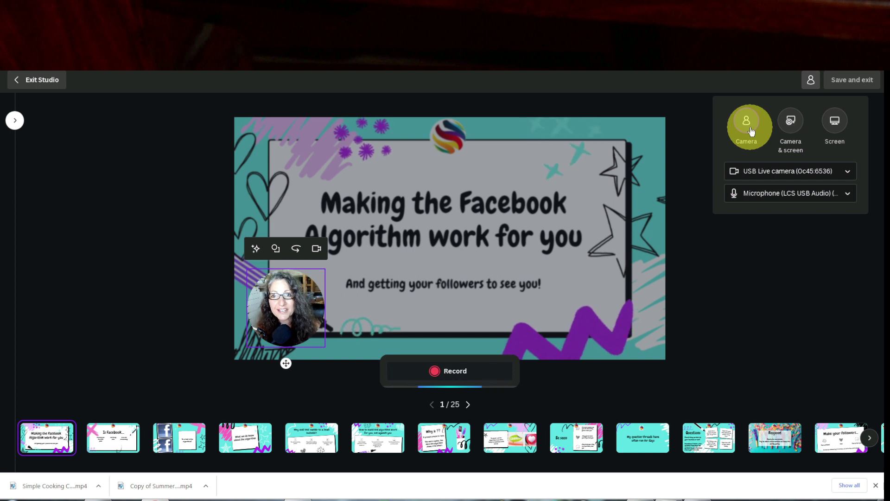
left_click(790, 169)
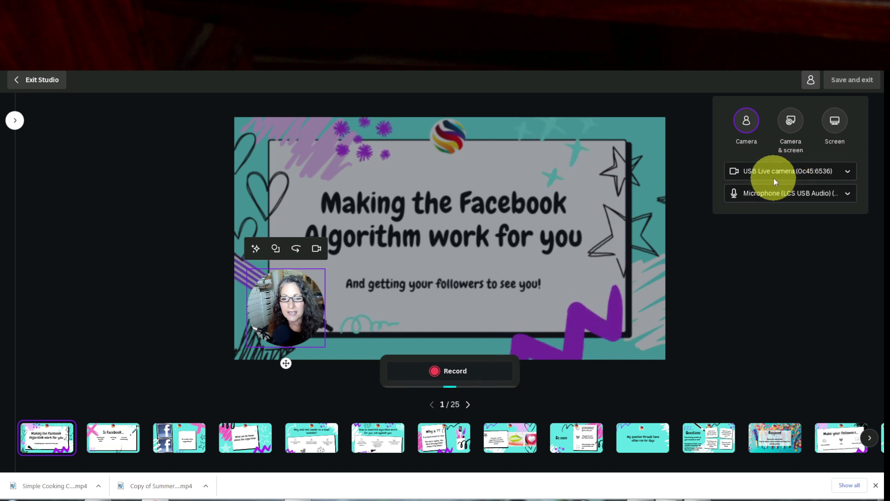
Try OBS Virtual Camera and No camera, then settle back on the USB Live camera
left_click(774, 177)
left_click(770, 191)
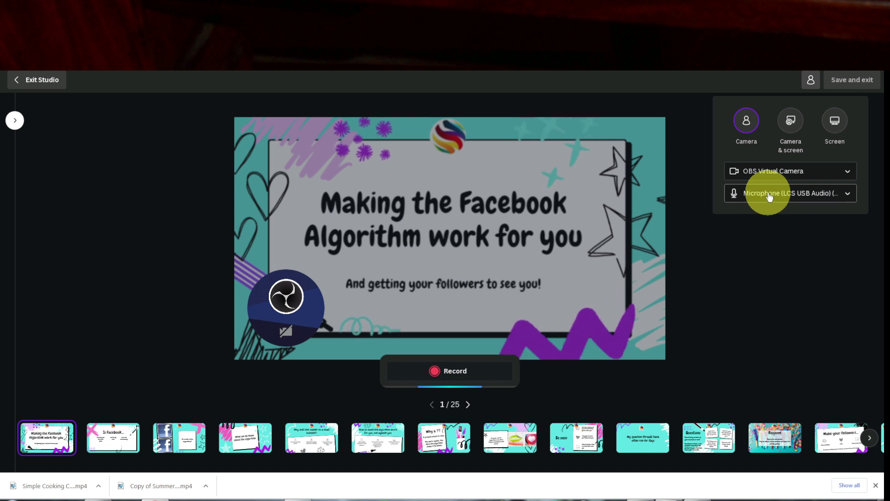
left_click(788, 176)
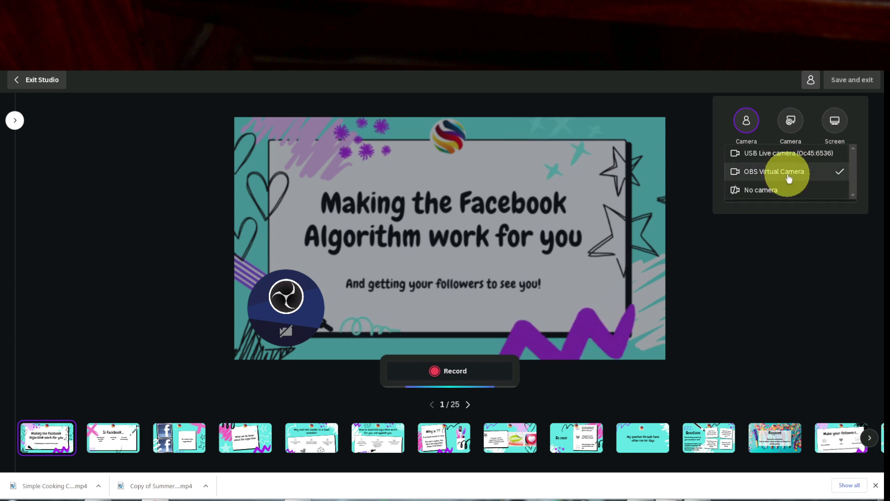
left_click(785, 158)
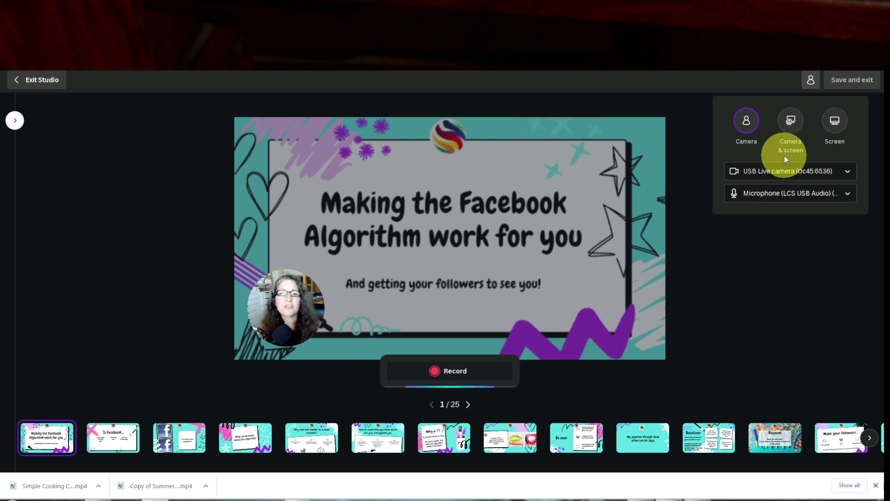
left_click(791, 174)
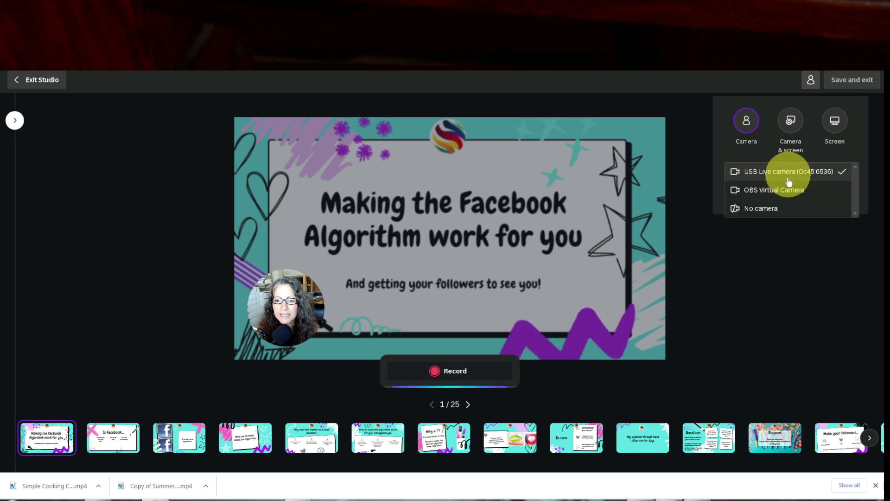
left_click(774, 208)
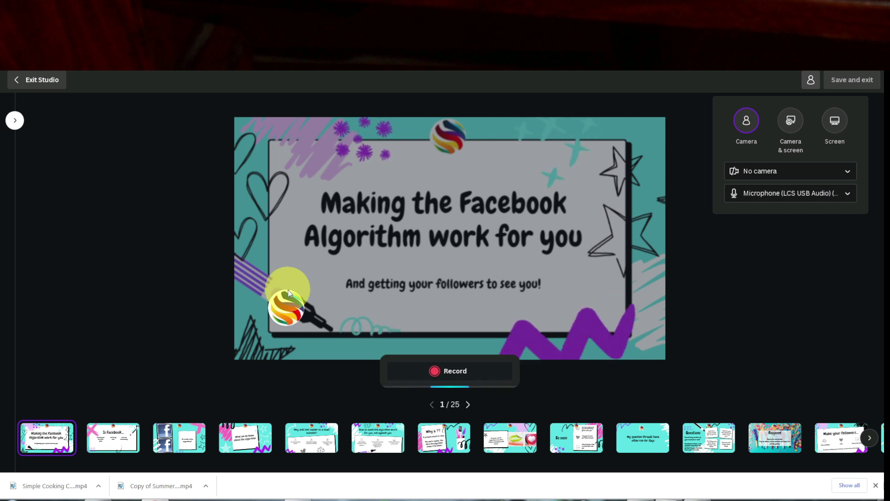
left_click(761, 172)
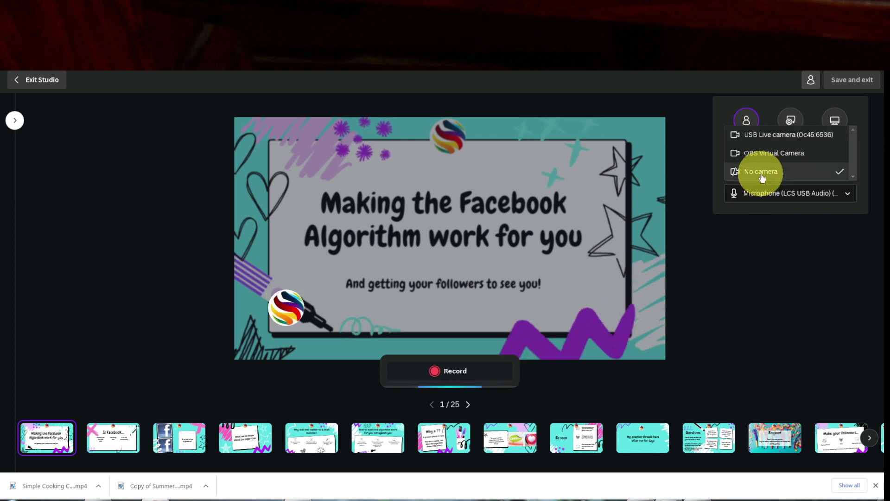
left_click(756, 139)
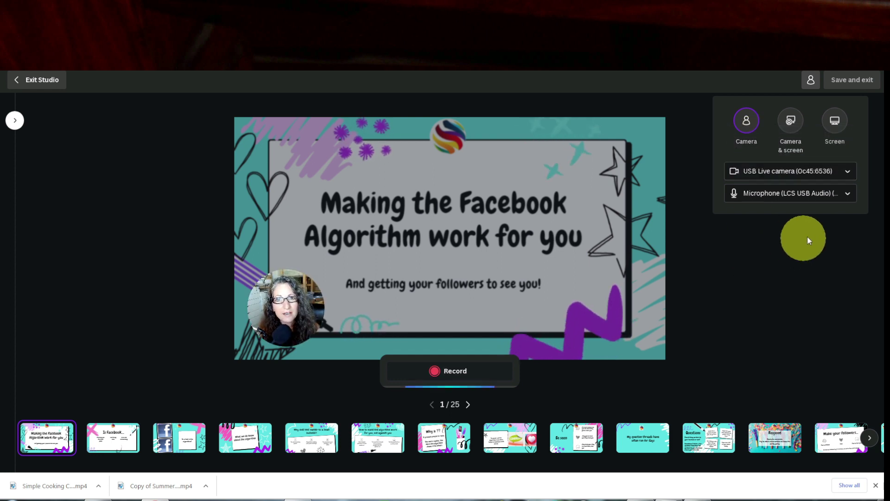
left_click(843, 198)
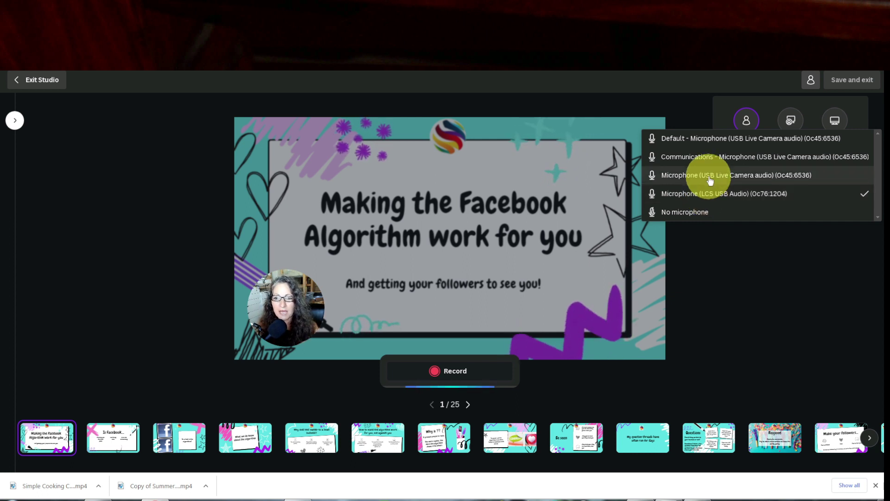
Keep Microphone (LCS USB Audio) checked as the audio input
left_click(710, 193)
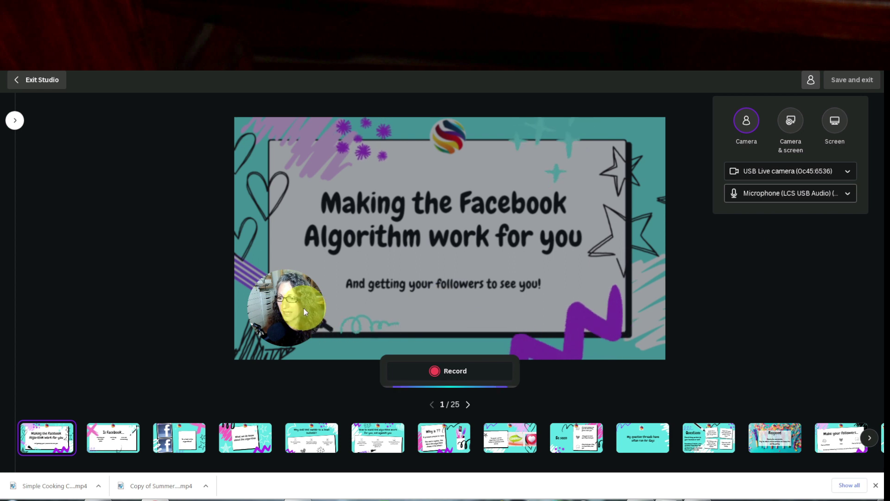
Nudge the bubble lower-left, mirror it, toggle the camera off and on, and restore circle shape
left_click_drag(302, 308, 269, 328)
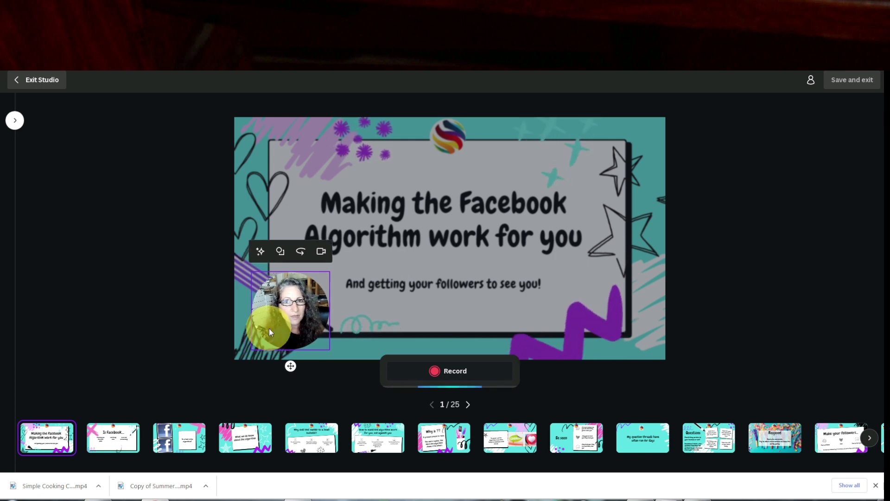
left_click(301, 254)
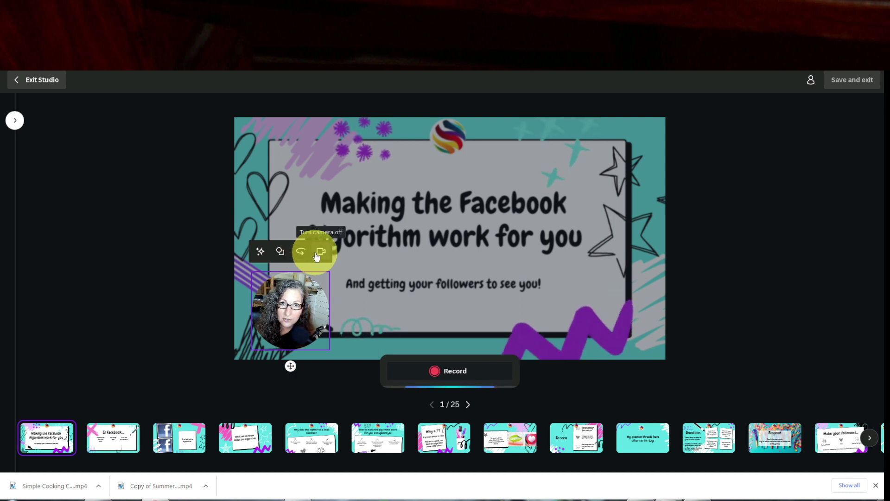
left_click(320, 252)
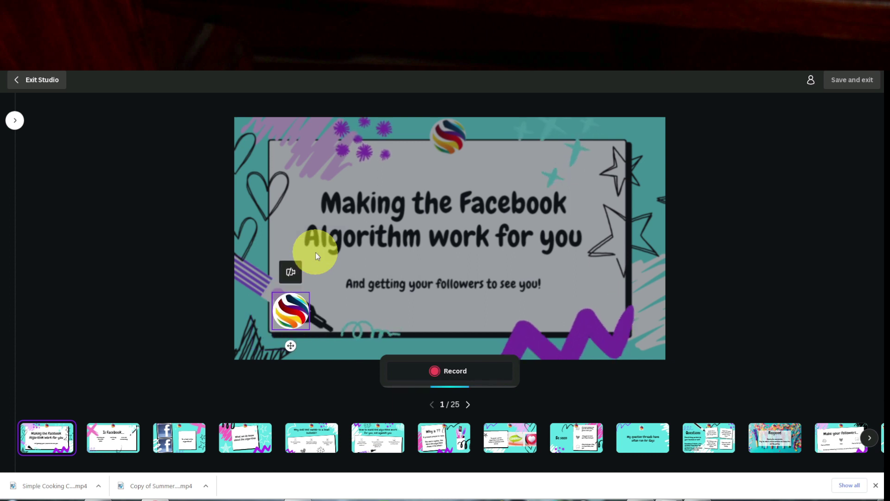
left_click(289, 273)
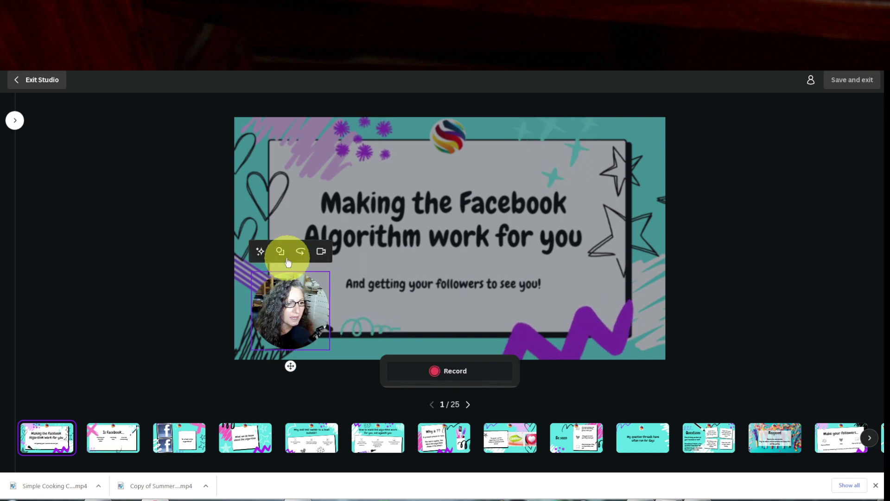
left_click(281, 253)
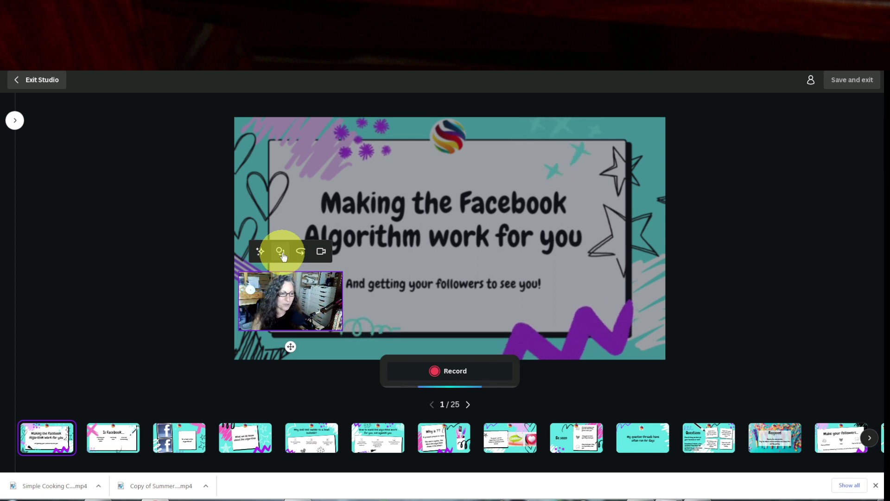
left_click(281, 253)
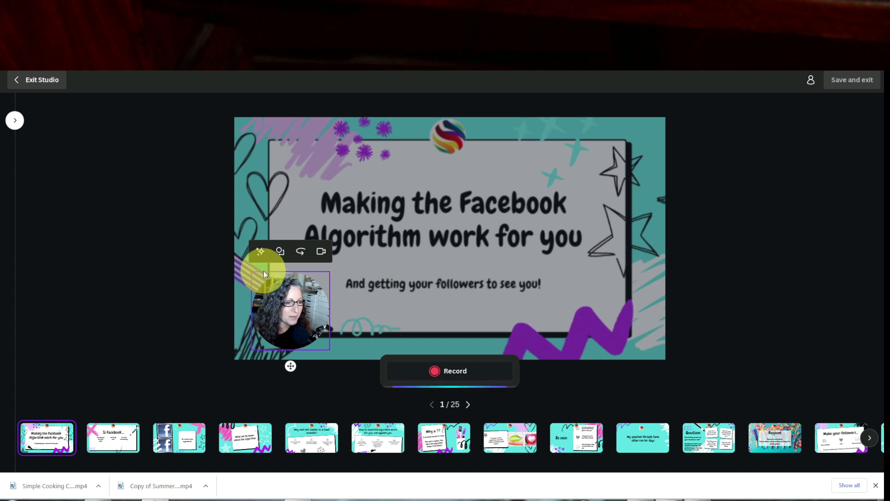
left_click(260, 253)
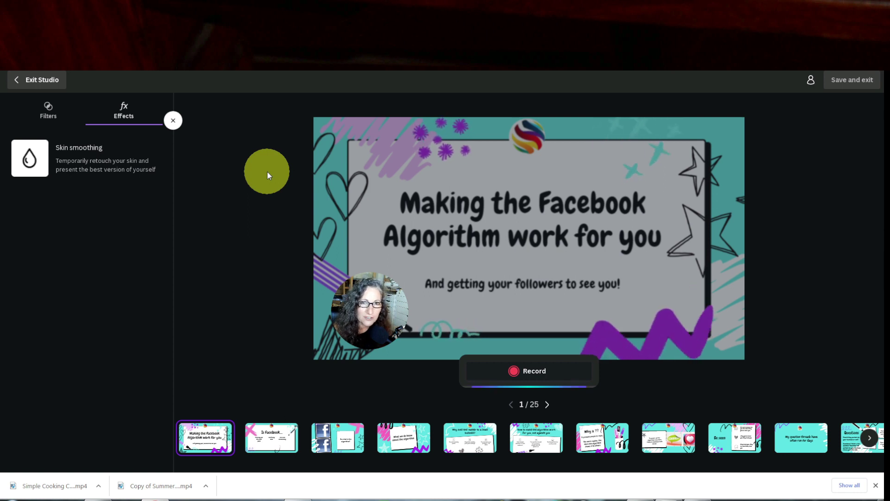
Close filters, record the presenter on the title slide, then Done and Save and exit
left_click(258, 173)
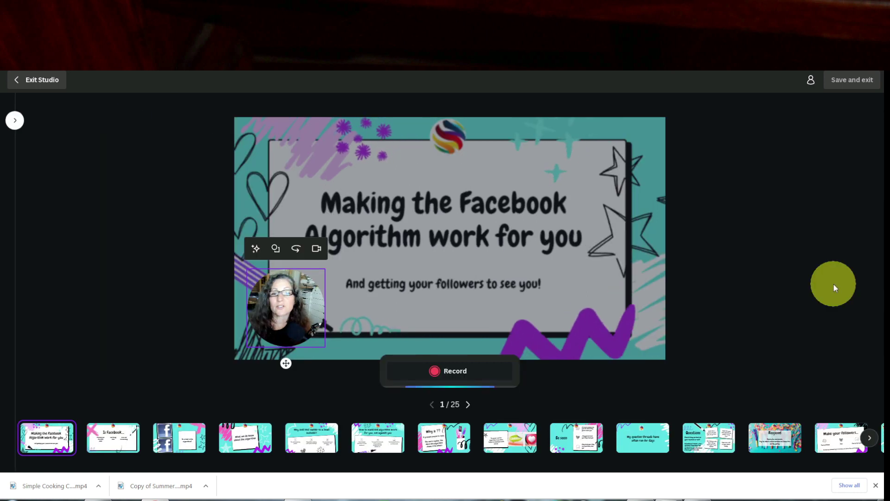
left_click(451, 371)
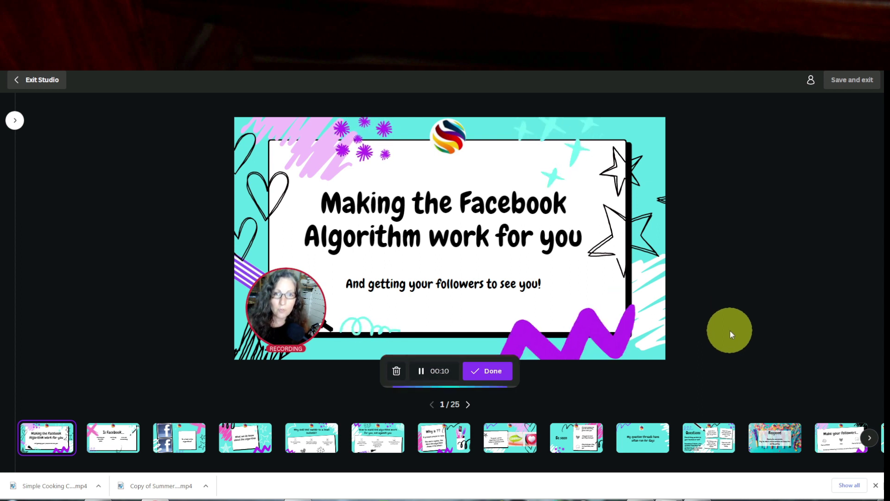
left_click(507, 372)
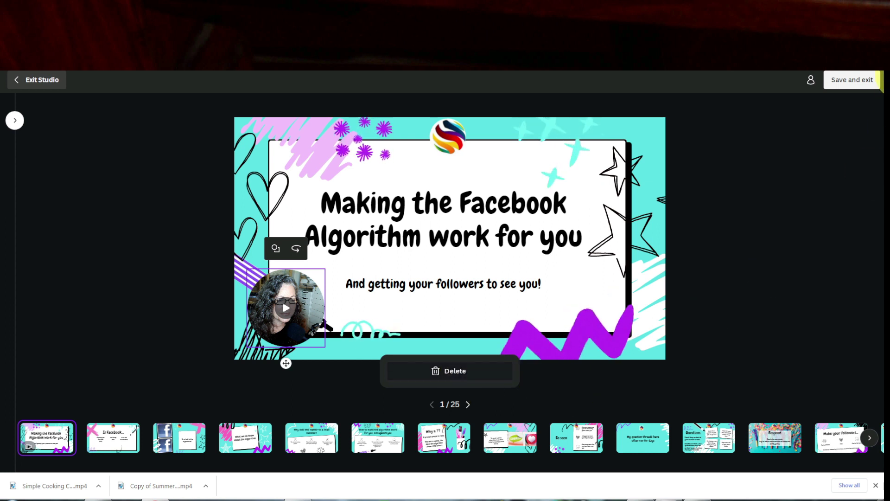
left_click(852, 80)
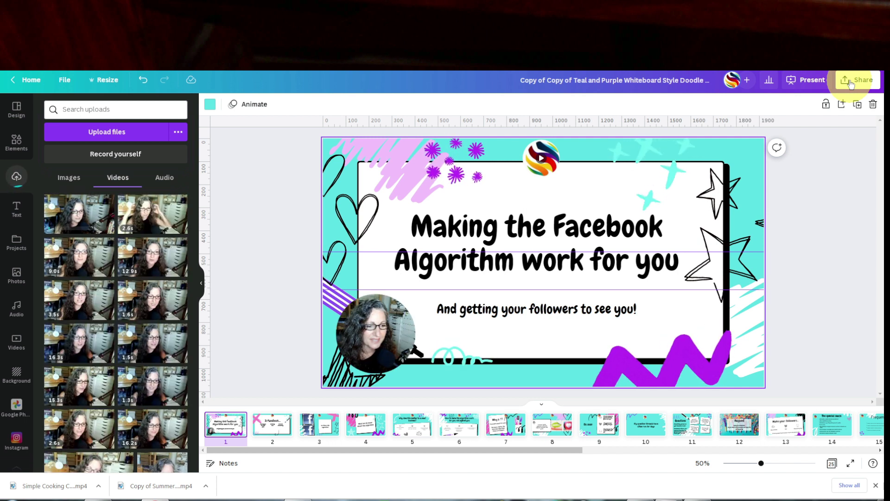
Play back the title-slide webcam clip, then switch to slide 2, 'Is Facebook....'
left_click(383, 332)
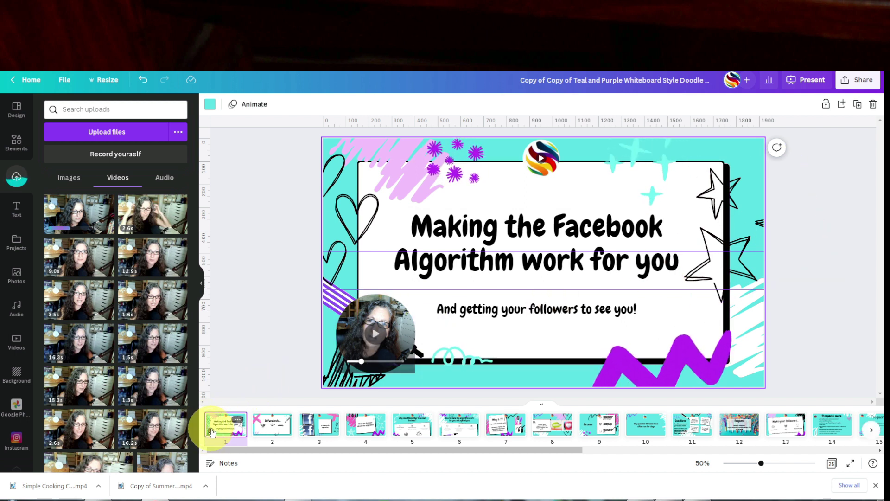
left_click(374, 337)
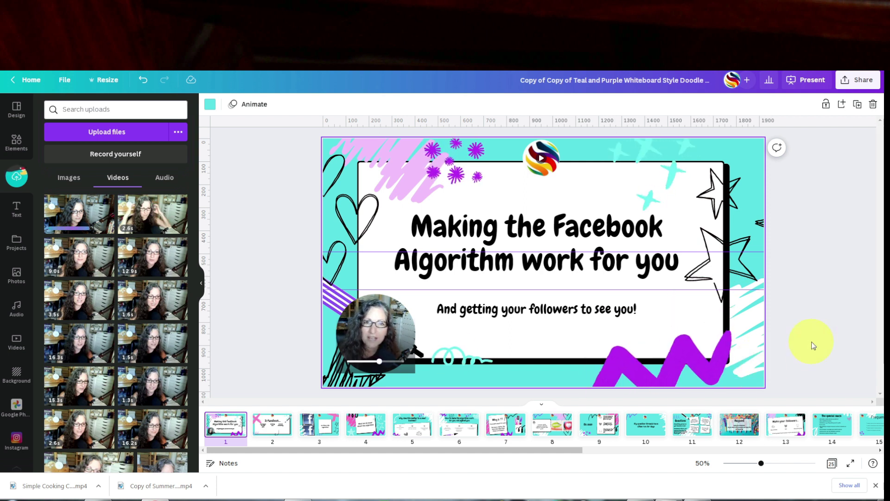
left_click(378, 337)
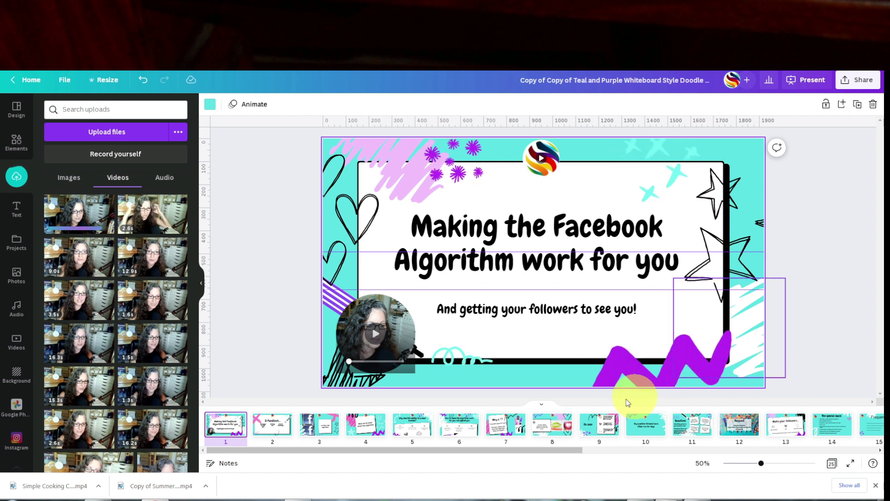
left_click(275, 442)
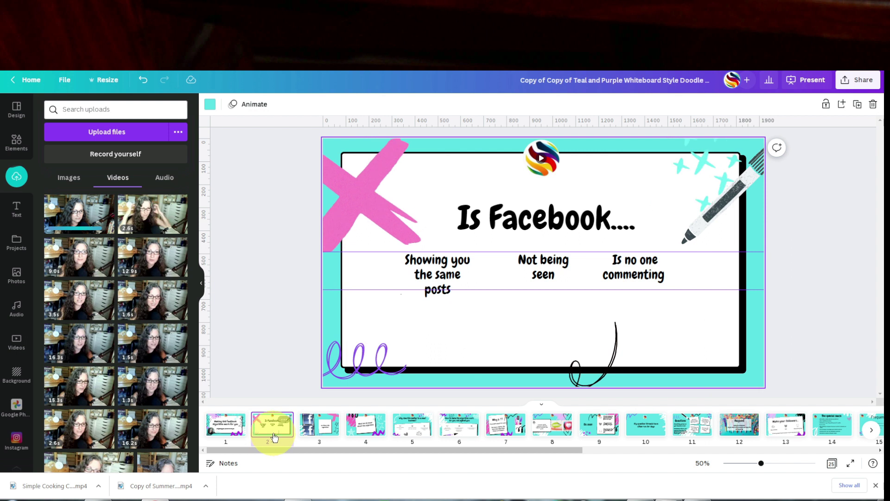
Mirror the slide 2 camera bubble and move it to the slide's top-left corner
left_click(109, 159)
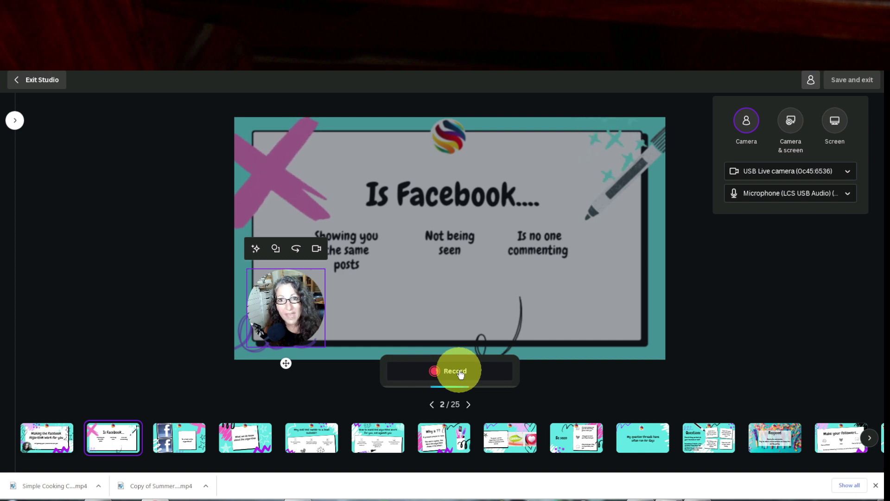
left_click(295, 250)
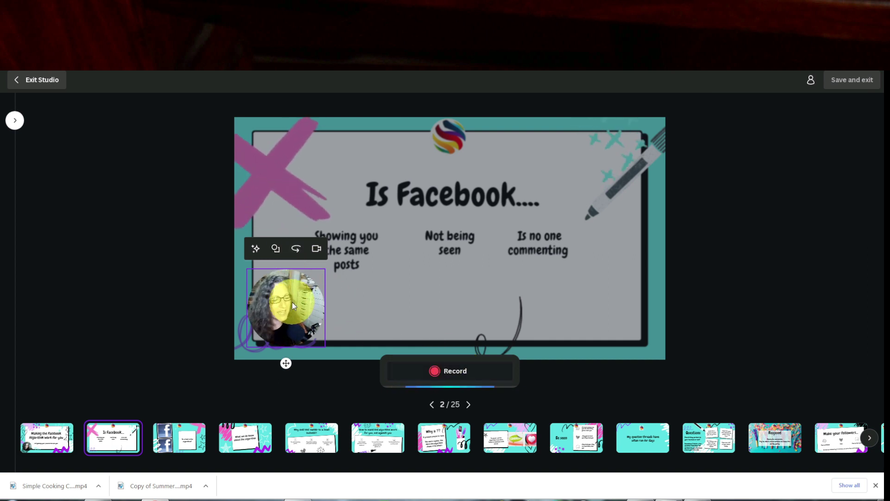
mouse_move(292, 302)
left_mouse_down()
mouse_move(314, 184)
mouse_move(316, 290)
mouse_move(461, 295)
mouse_move(267, 298)
mouse_move(287, 197)
mouse_move(301, 195)
mouse_move(299, 298)
left_mouse_up()
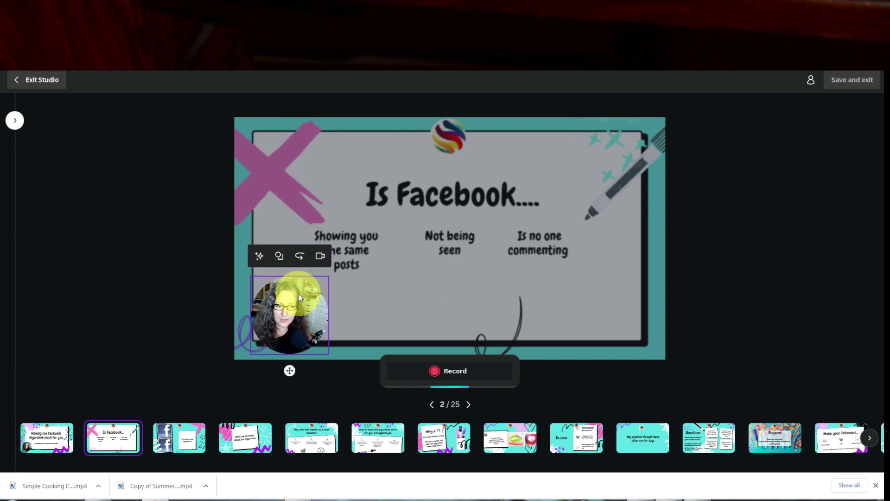
left_click_drag(299, 297, 311, 178)
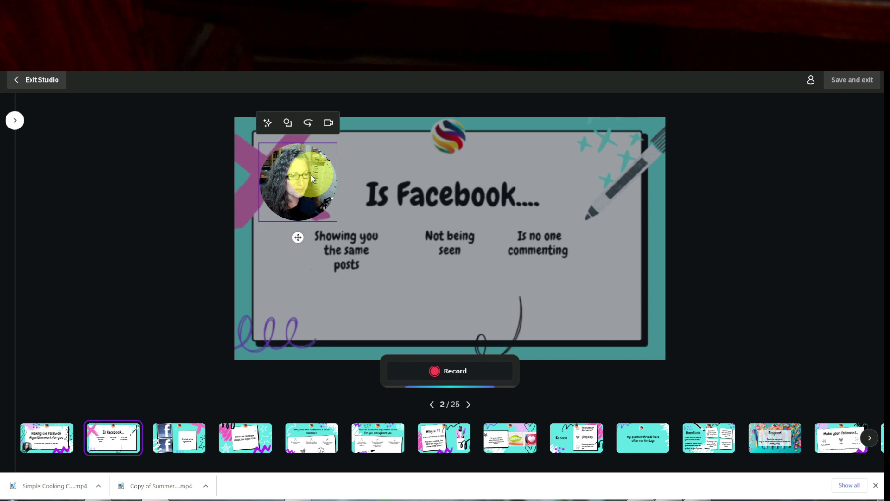
left_click(450, 370)
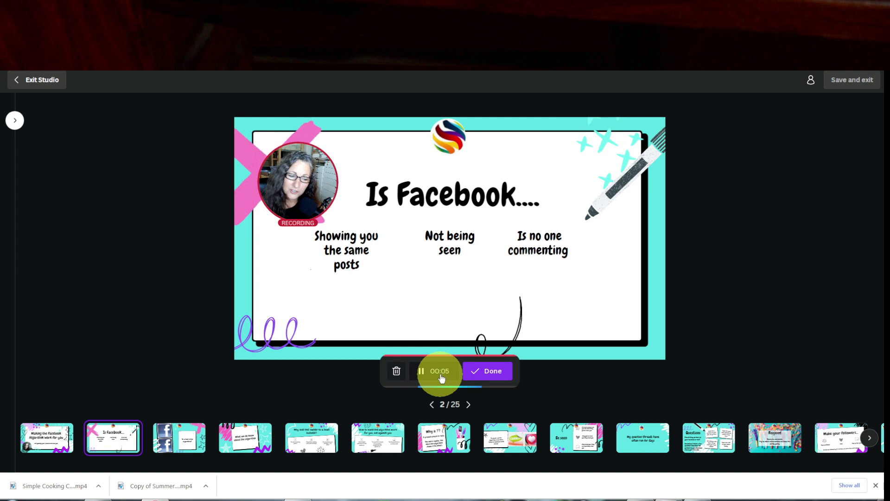
left_click(396, 372)
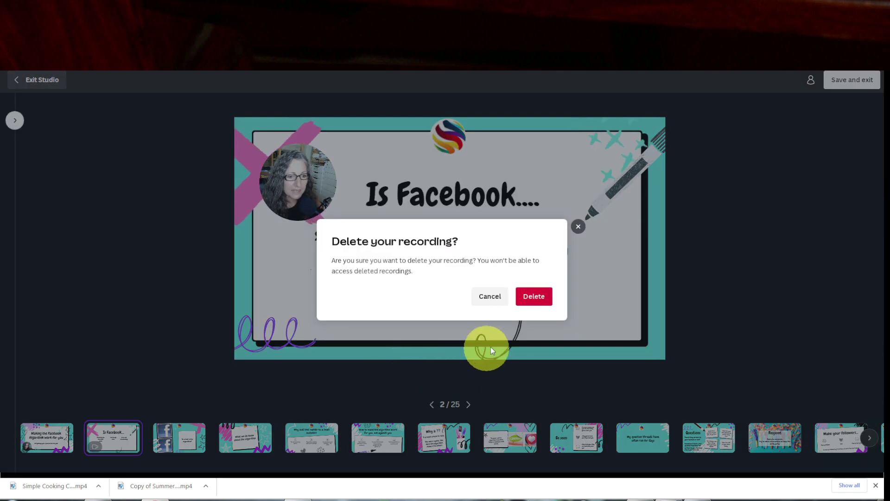
left_click(537, 299)
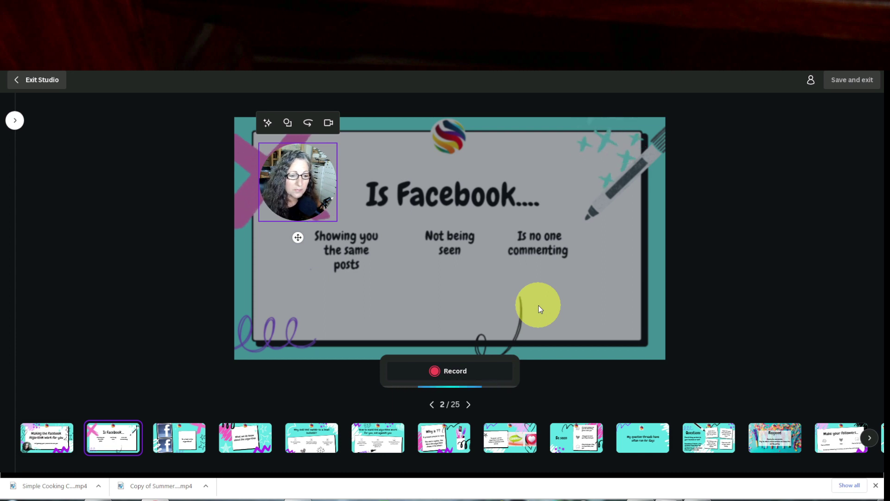
Record the presenter on slide 2, advance to slide 3 mid-take, then save and exit
left_click(456, 373)
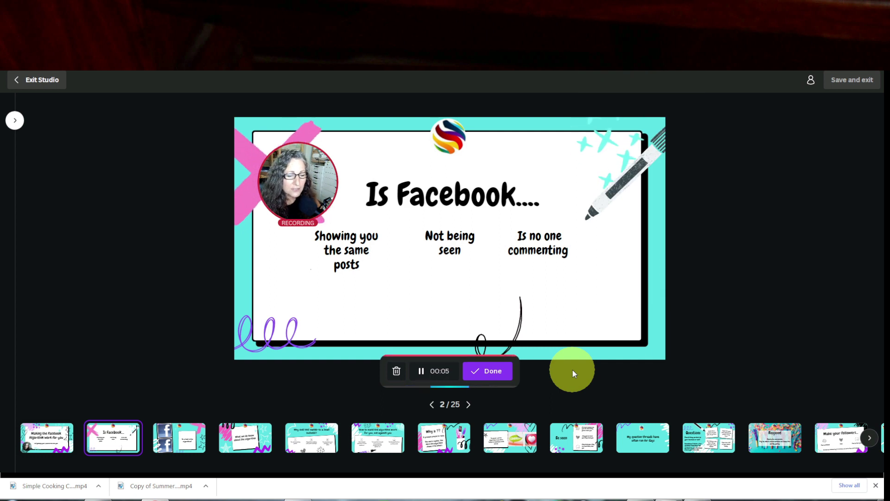
left_click(467, 405)
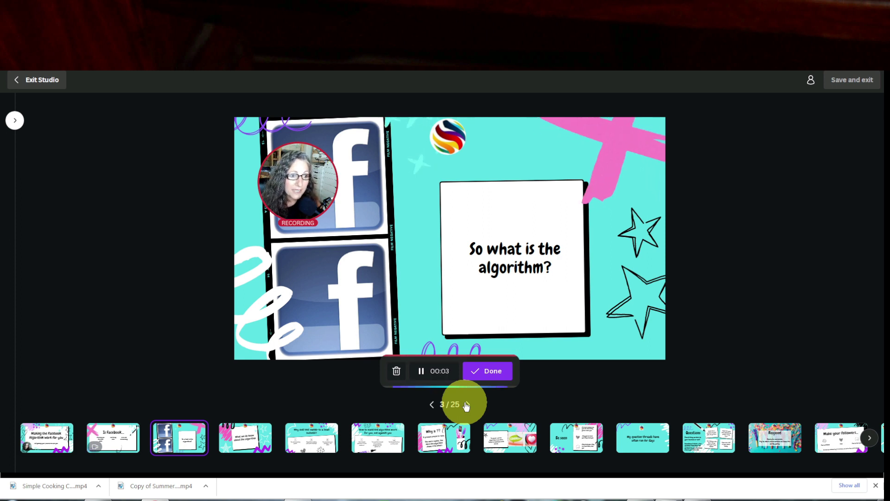
left_click(306, 212)
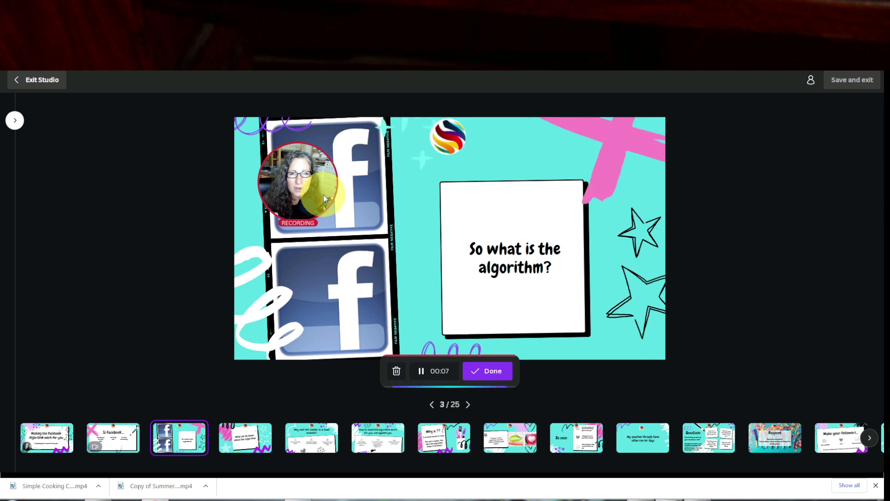
left_click(480, 370)
left_click(847, 86)
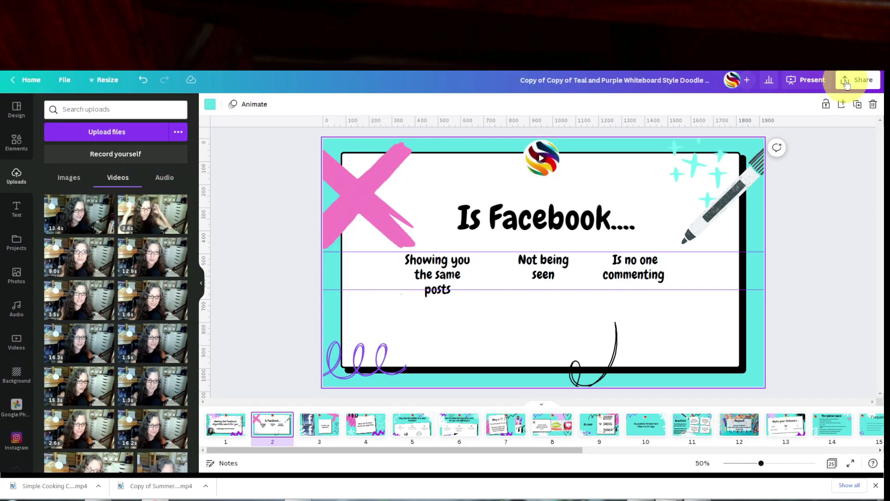
Open the recording studio on slide 4 and place the camera bubble at the lower left
left_click(365, 424)
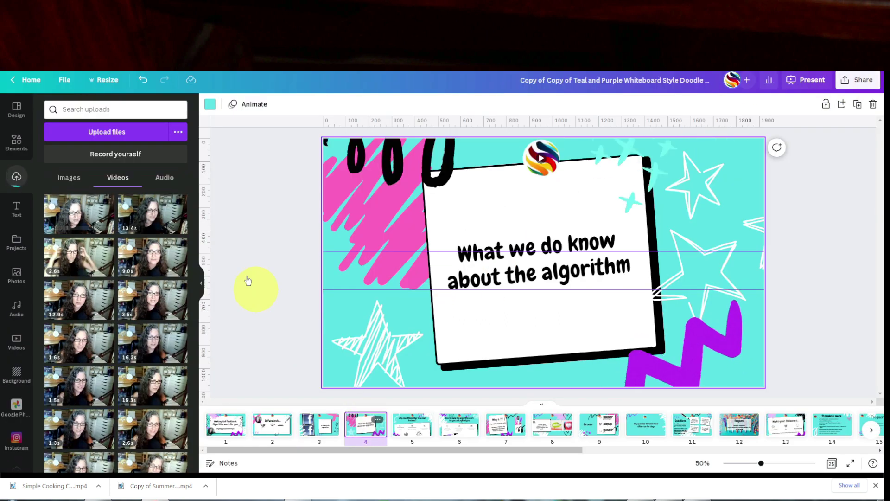
left_click(116, 154)
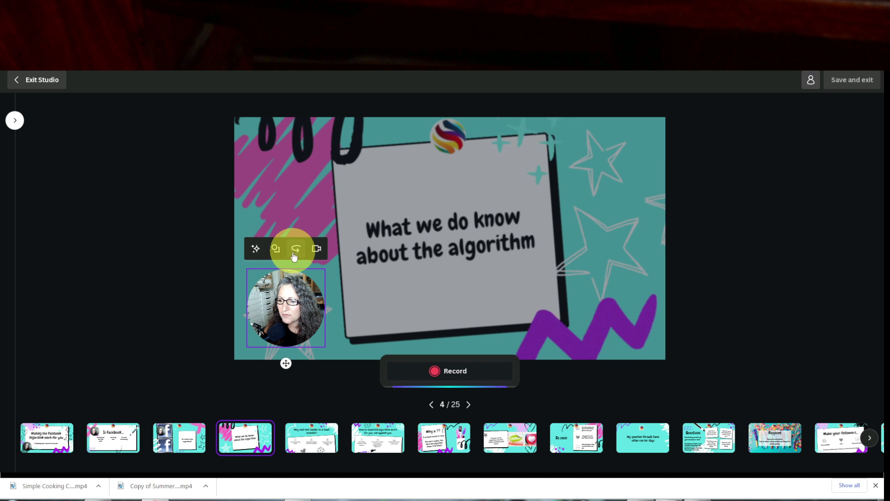
left_click_drag(285, 308, 441, 265)
left_click_drag(335, 282, 301, 301)
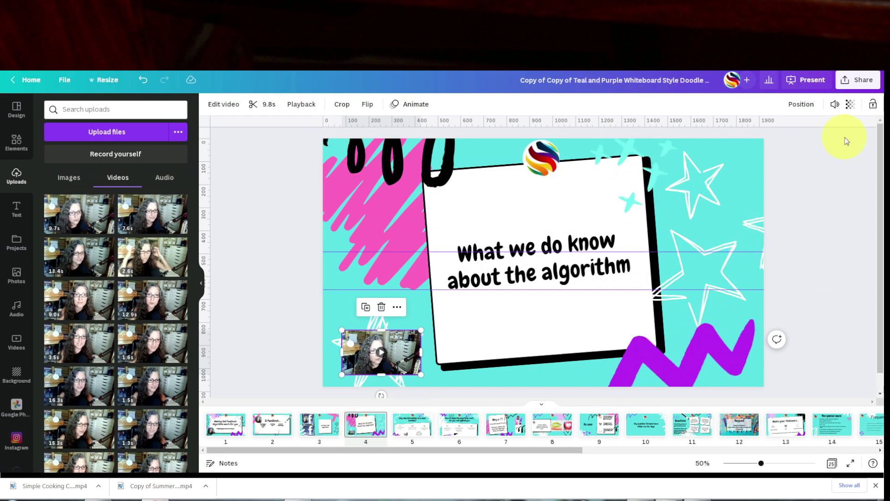
In Share > Download, include speaker notes and set the file type to MP4 Video
left_click(844, 83)
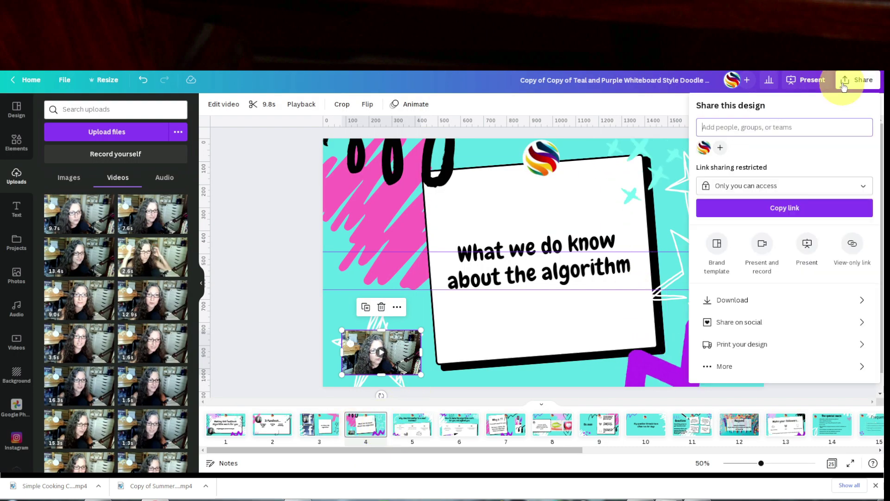
left_click(733, 299)
left_click(742, 173)
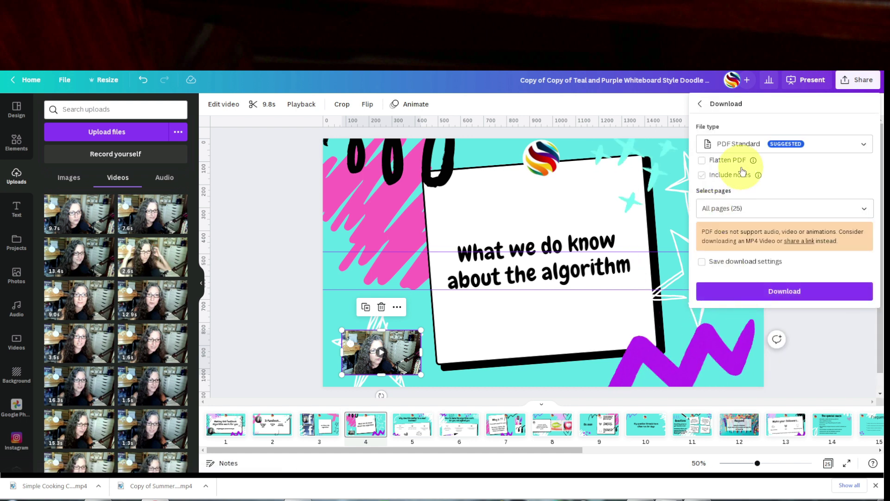
left_click(743, 152)
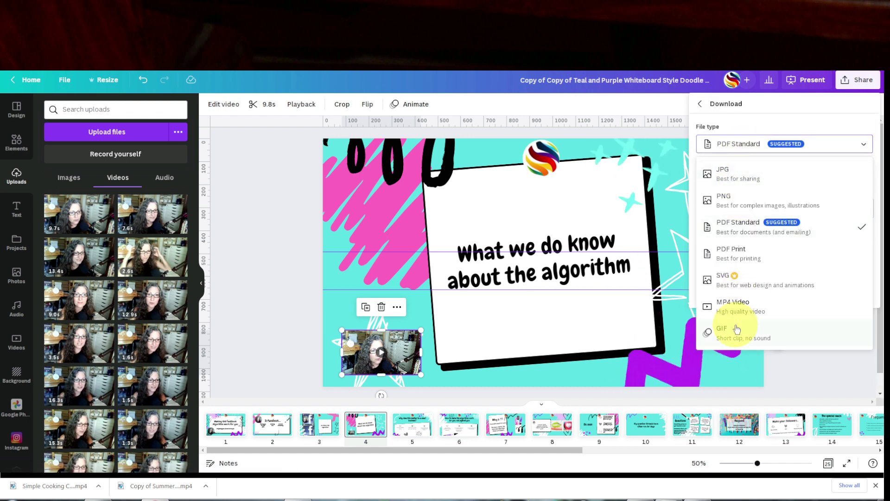
left_click(745, 313)
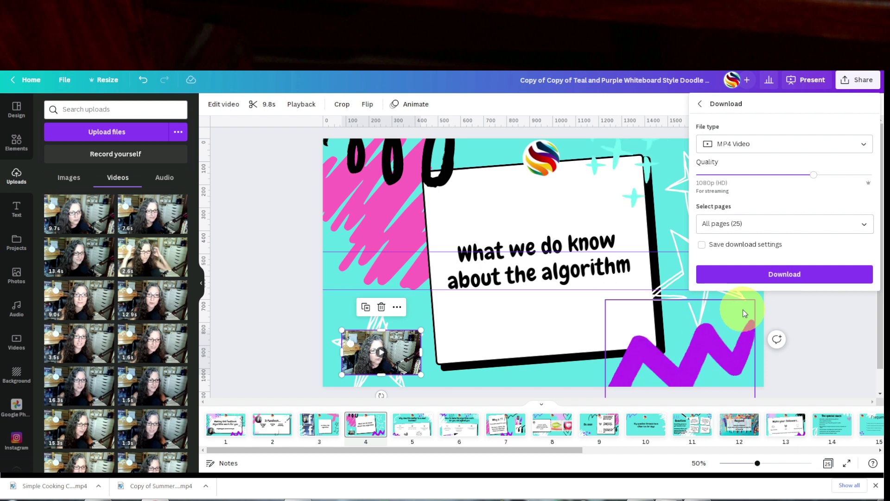
Rework the Select pages list, clearing it and ticking Pages 1, 2 and 3, then confirm
left_click(855, 226)
left_click(854, 227)
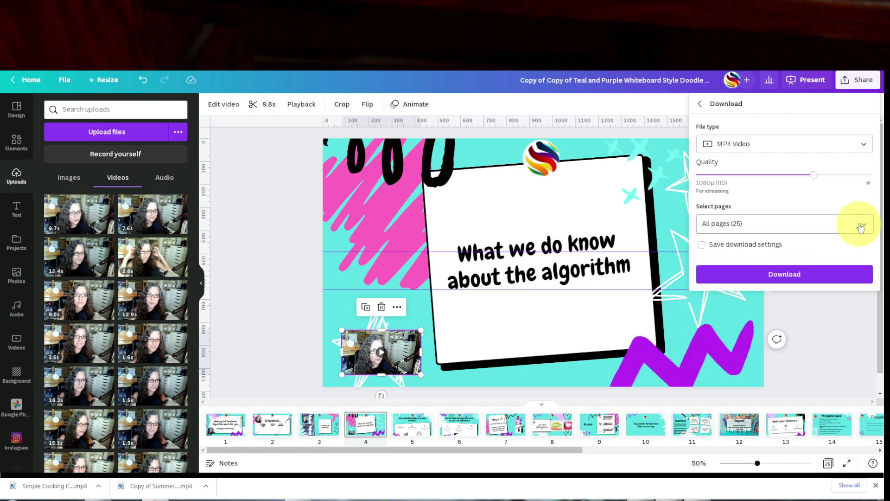
left_click(861, 227)
mouse_move(867, 245)
left_mouse_down()
mouse_move(871, 355)
mouse_move(872, 242)
left_mouse_up()
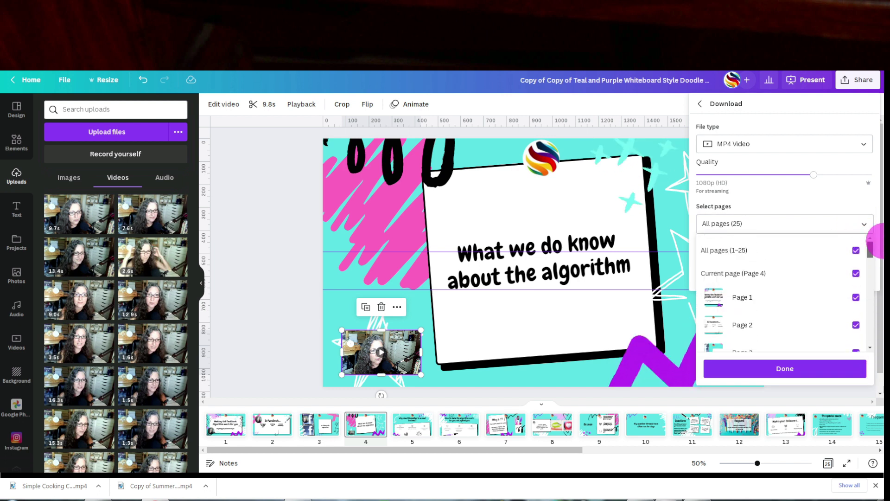
left_click(856, 251)
left_click(854, 299)
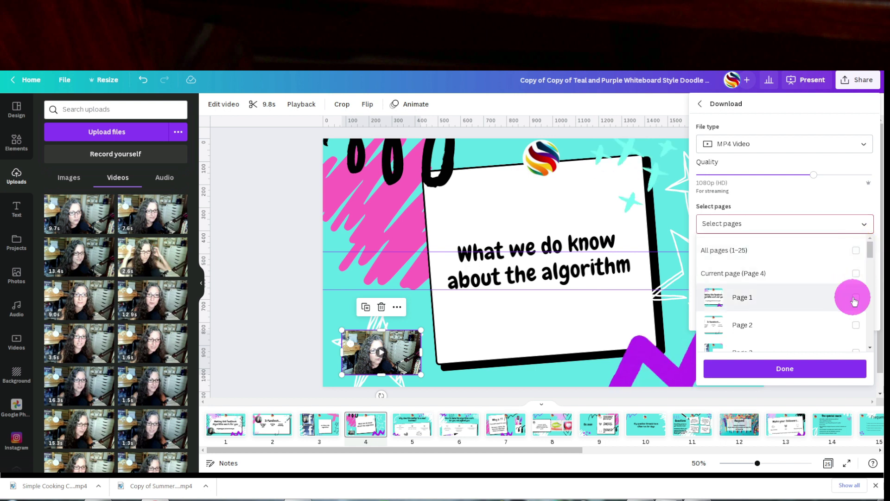
left_click(856, 324)
left_click(856, 351)
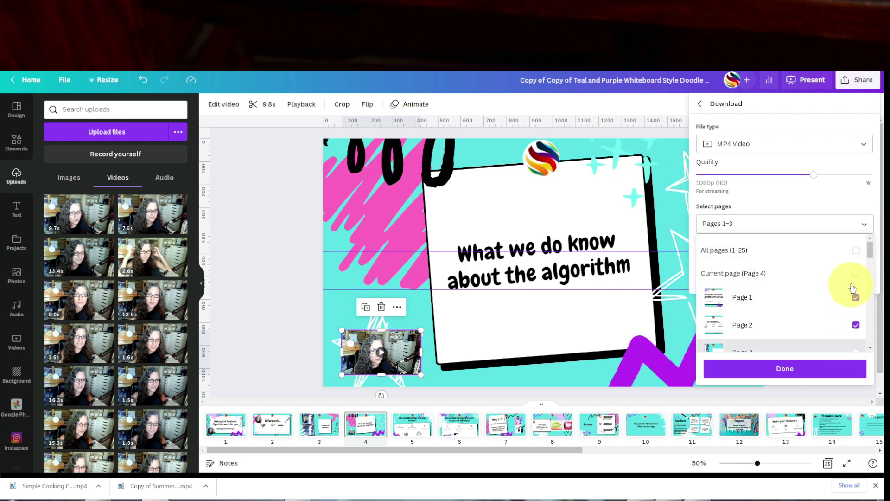
left_click(793, 368)
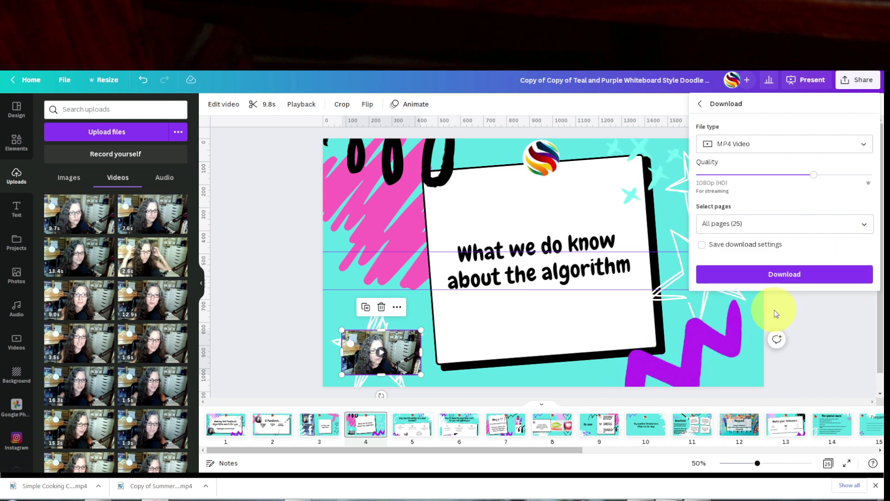
Start the MP4 video download of the presentation and close the downloading popup
left_click(770, 277)
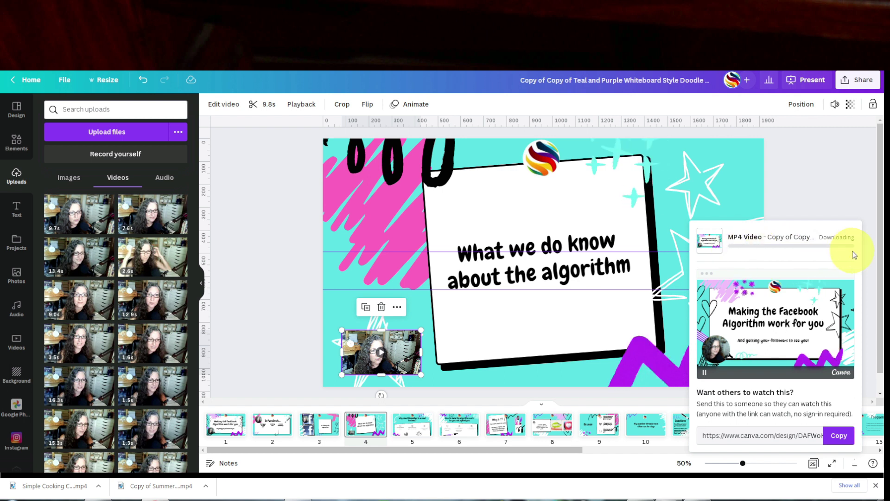
left_click(838, 285)
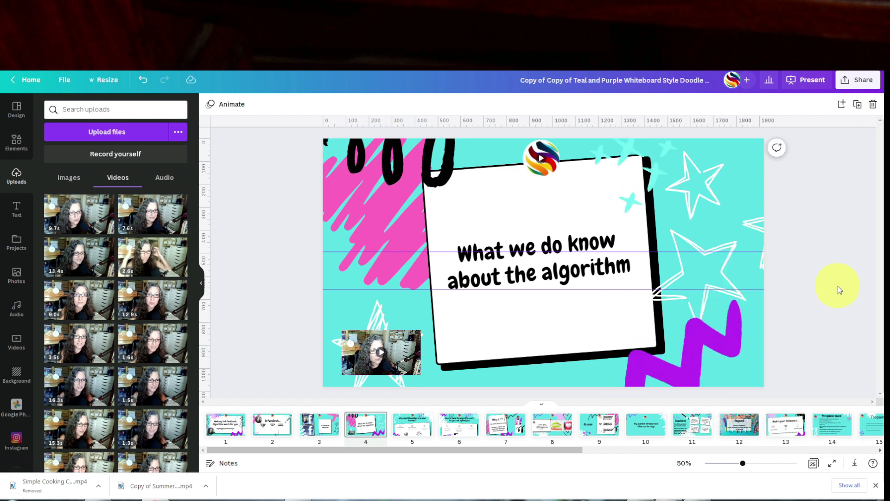